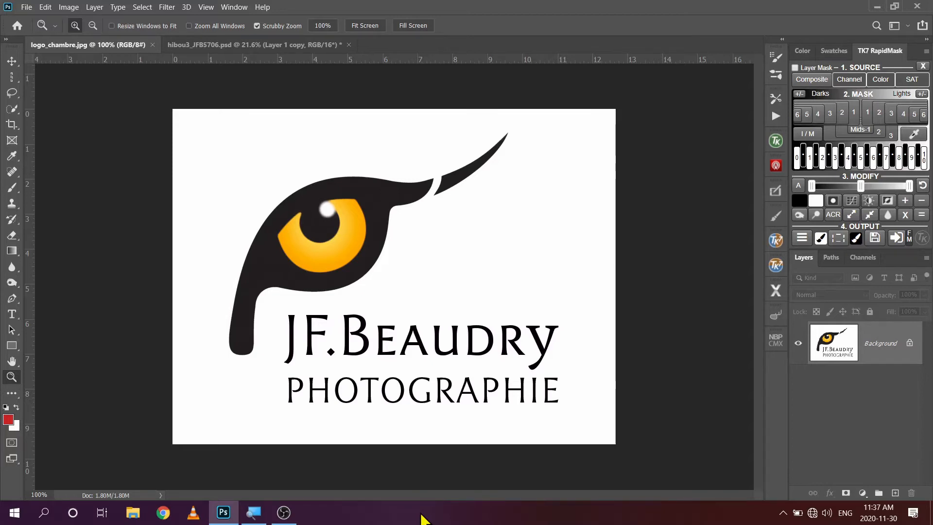
Switch to the hibou3_JFB5706.psd document and hide all layers above the Background layer.
{"action": "left_click", "coordinate": [294, 46]}
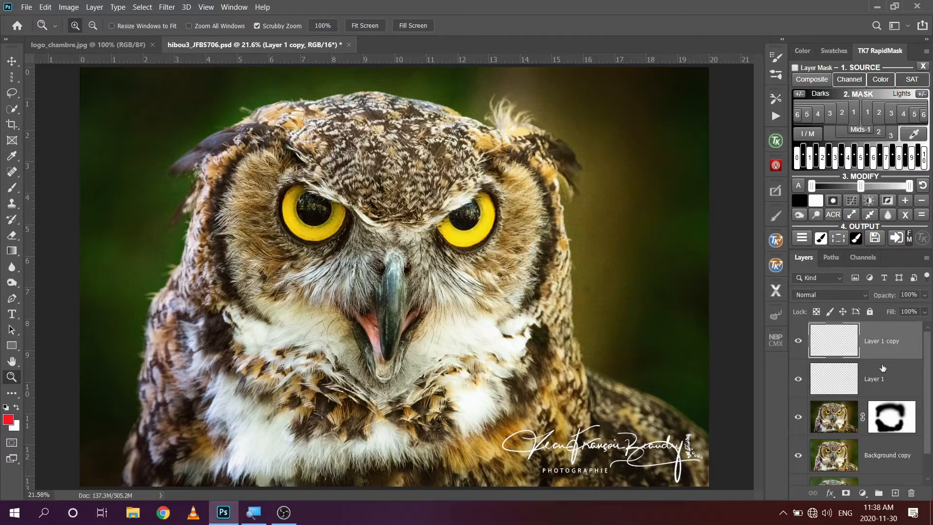
{"action": "mouse_move", "coordinate": [929, 380]}
{"action": "left_mouse_down"}
{"action": "mouse_move", "coordinate": [931, 441]}
{"action": "mouse_move", "coordinate": [931, 384]}
{"action": "left_mouse_up"}
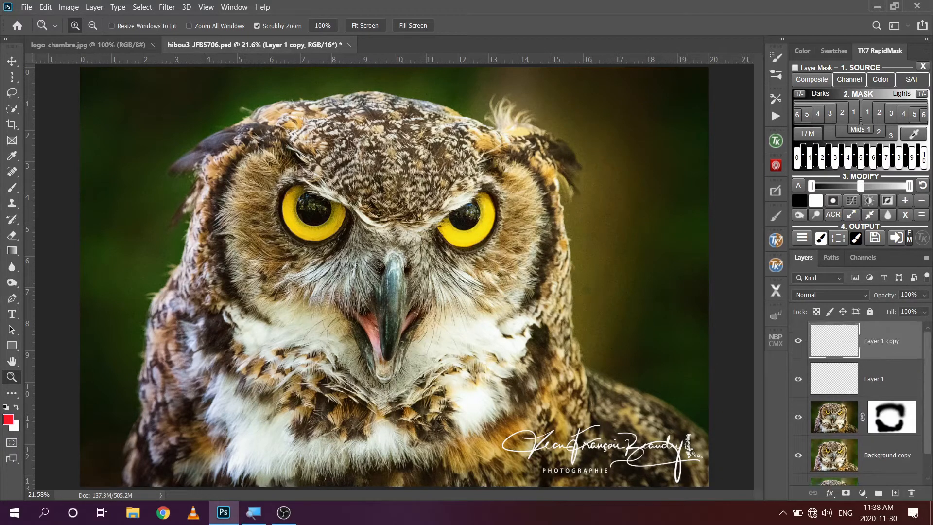
{"action": "left_click", "coordinate": [800, 343]}
{"action": "left_click", "coordinate": [799, 383]}
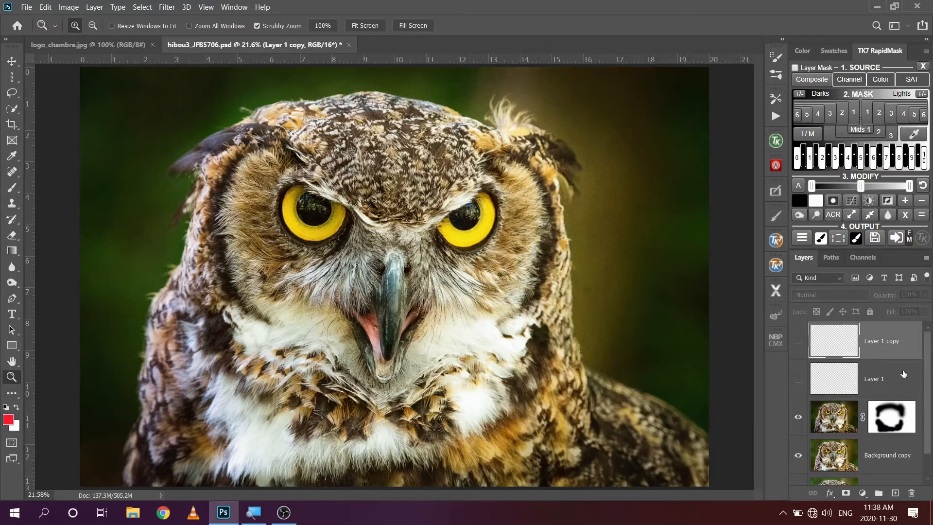
{"action": "left_click_drag", "start_coordinate": [930, 367], "coordinate": [929, 402]}
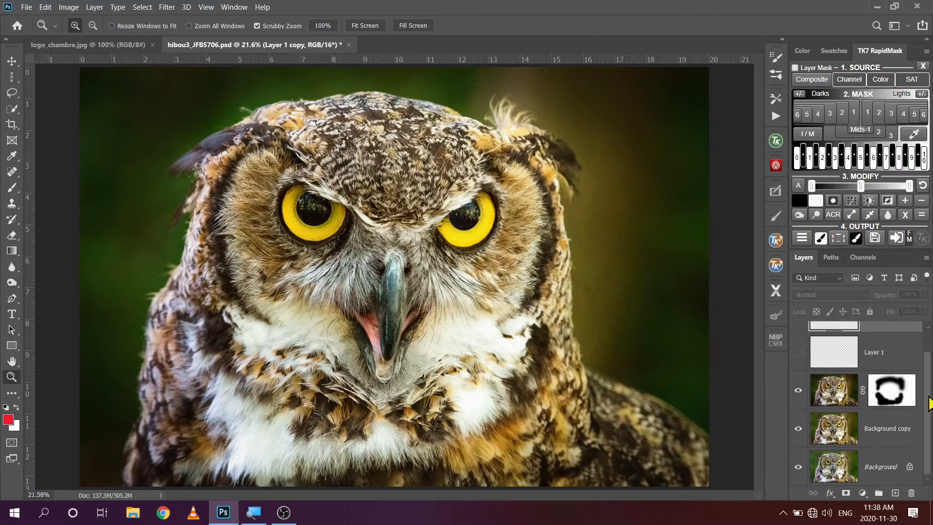
{"action": "left_click", "coordinate": [798, 390]}
{"action": "left_click", "coordinate": [799, 430]}
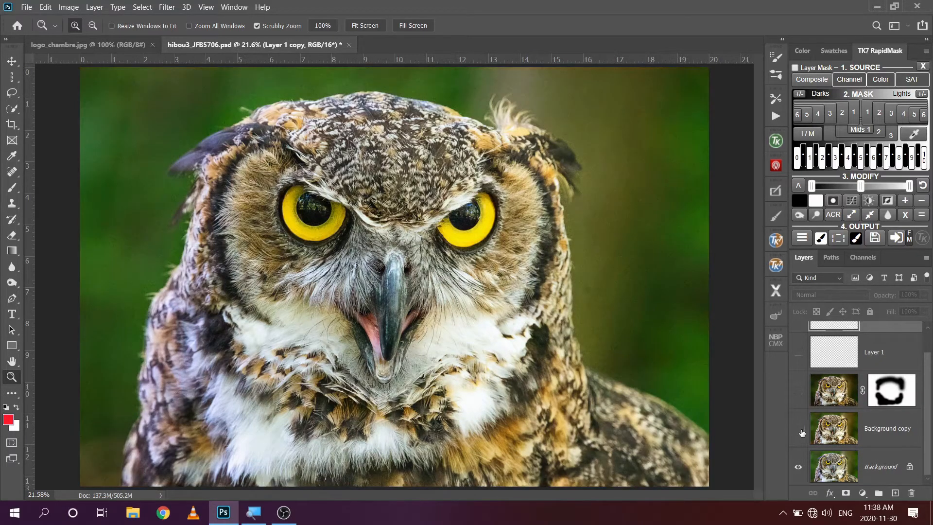
Delete all layers from Background copy up to Layer 1 copy, leaving only the Background layer.
{"action": "left_click", "coordinate": [882, 431]}
{"action": "left_click_drag", "start_coordinate": [929, 395], "coordinate": [909, 493]}
{"action": "left_click", "coordinate": [899, 338], "text": "shift"}
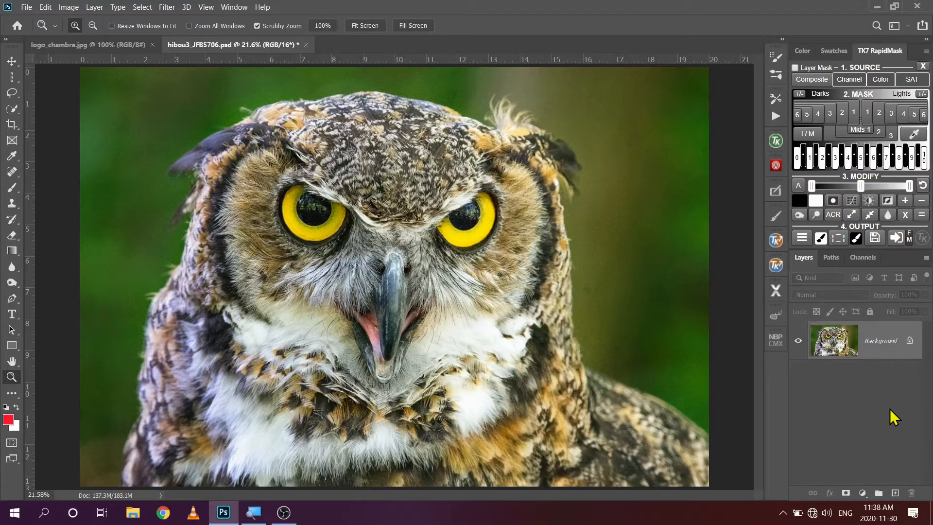
Add an empty layer above Background and paint a looping red scribble across the owl with a soft 600 px Brush.
{"action": "left_click", "coordinate": [896, 493]}
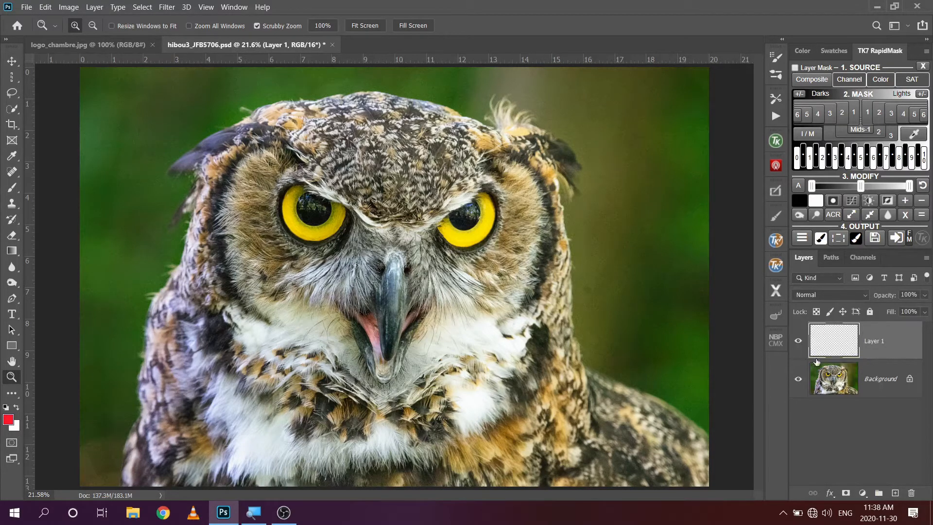
{"action": "right_click", "coordinate": [837, 428]}
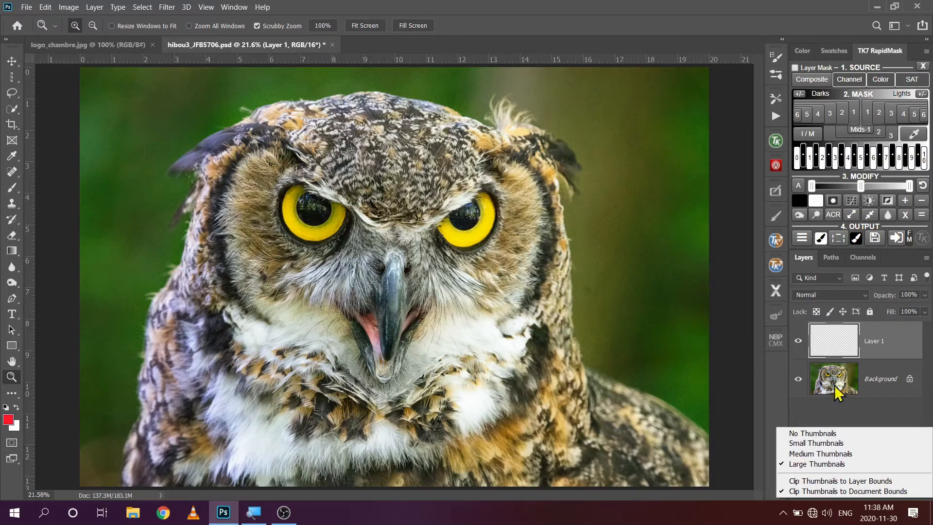
{"action": "left_click", "coordinate": [859, 410]}
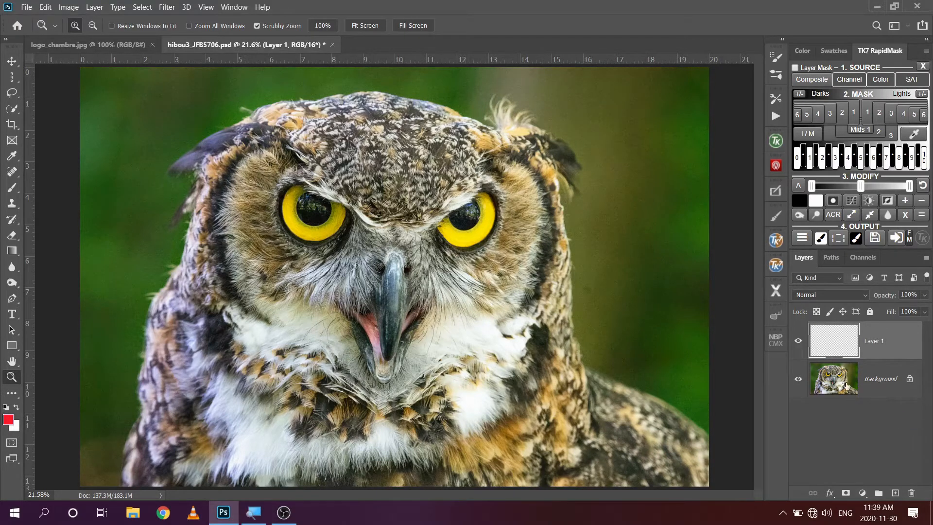
{"action": "left_click", "coordinate": [12, 189]}
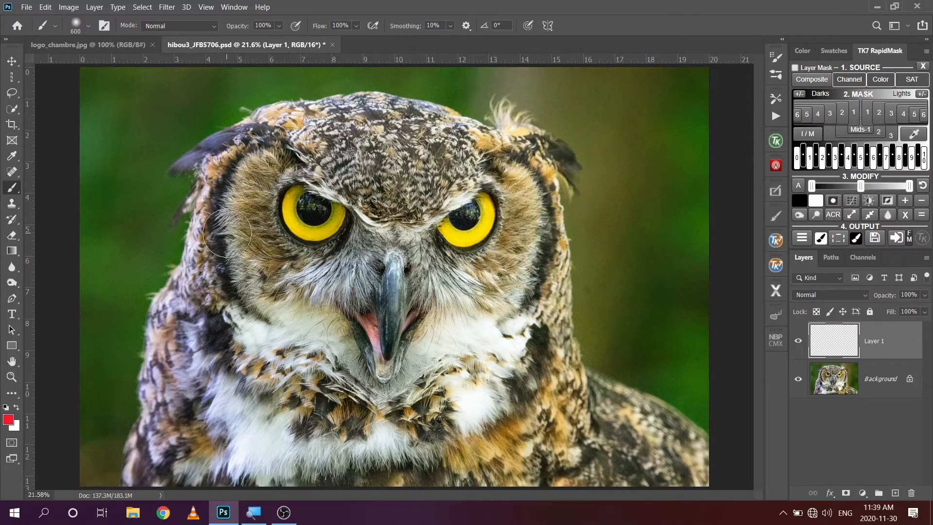
{"action": "left_click", "coordinate": [219, 232]}
{"action": "mouse_move", "coordinate": [220, 232]}
{"action": "left_mouse_down"}
{"action": "mouse_move", "coordinate": [287, 162]}
{"action": "mouse_move", "coordinate": [386, 173]}
{"action": "mouse_move", "coordinate": [235, 273]}
{"action": "mouse_move", "coordinate": [255, 308]}
{"action": "mouse_move", "coordinate": [392, 238]}
{"action": "mouse_move", "coordinate": [484, 230]}
{"action": "mouse_move", "coordinate": [369, 311]}
{"action": "mouse_move", "coordinate": [379, 363]}
{"action": "mouse_move", "coordinate": [516, 273]}
{"action": "mouse_move", "coordinate": [539, 298]}
{"action": "mouse_move", "coordinate": [513, 379]}
{"action": "mouse_move", "coordinate": [636, 421]}
{"action": "left_mouse_up"}
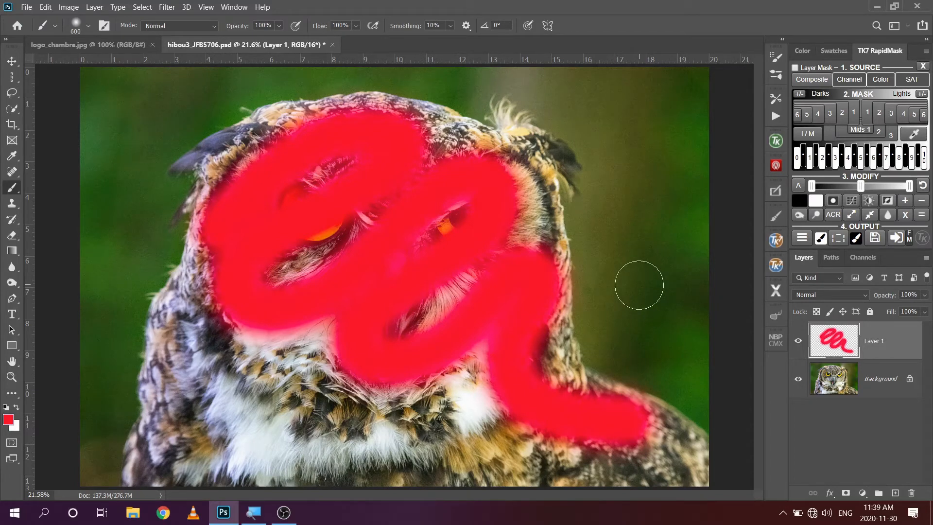
Compare the image with and without the red paint by toggling Layer 1's visibility off and on twice.
{"action": "left_click", "coordinate": [800, 342]}
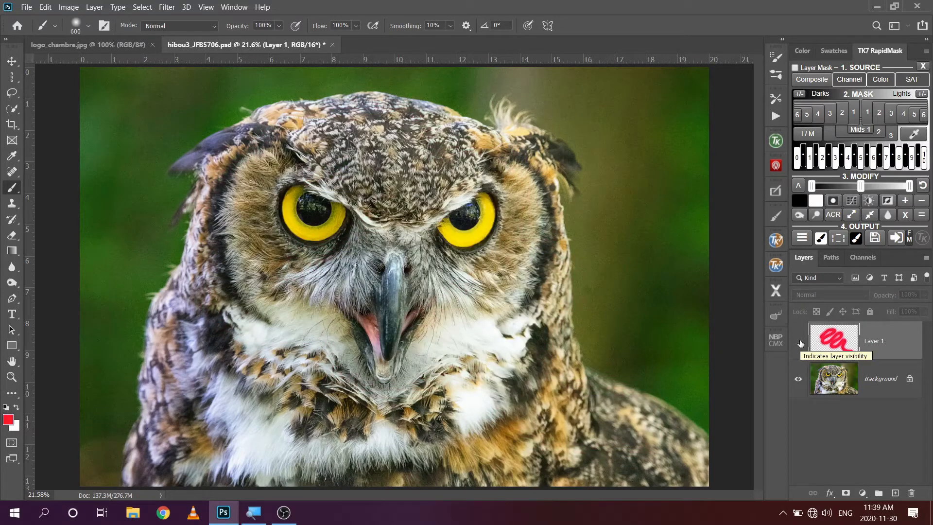
{"action": "left_click", "coordinate": [799, 343]}
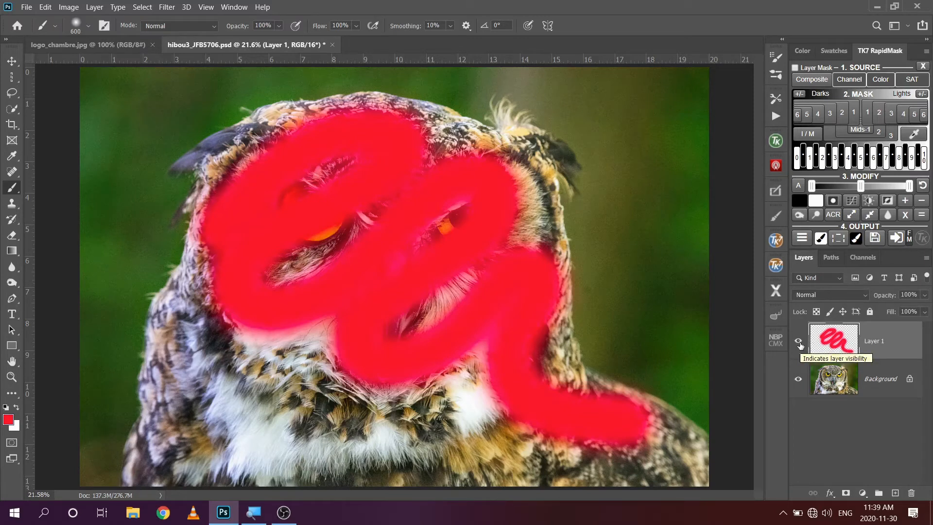
{"action": "left_click", "coordinate": [799, 343]}
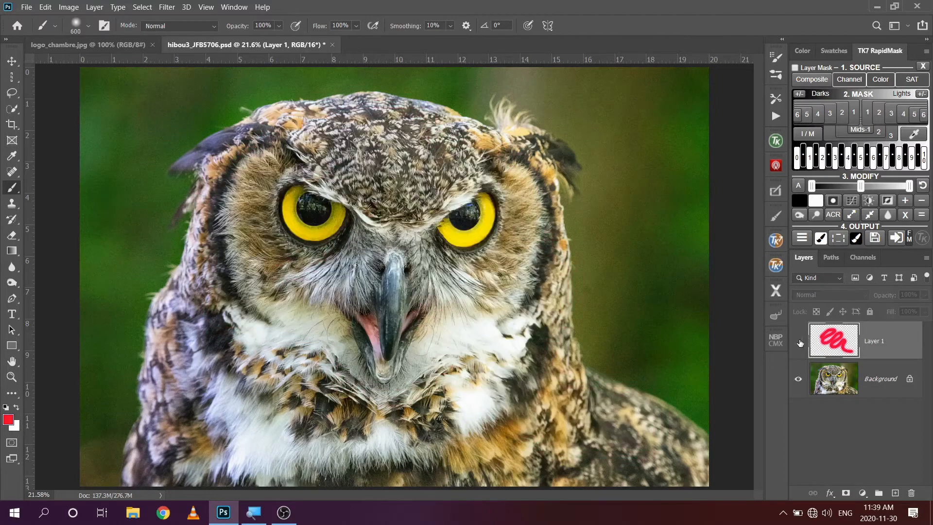
{"action": "left_click", "coordinate": [799, 343]}
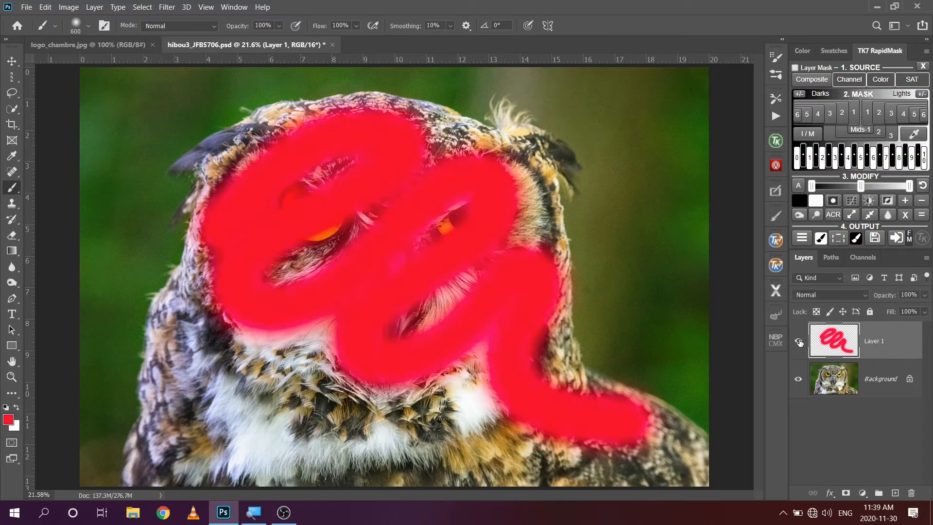
Erase parts of the red scribble on Layer 1 with the Eraser and move the remaining paint down and left over the owl.
{"action": "left_click", "coordinate": [12, 235]}
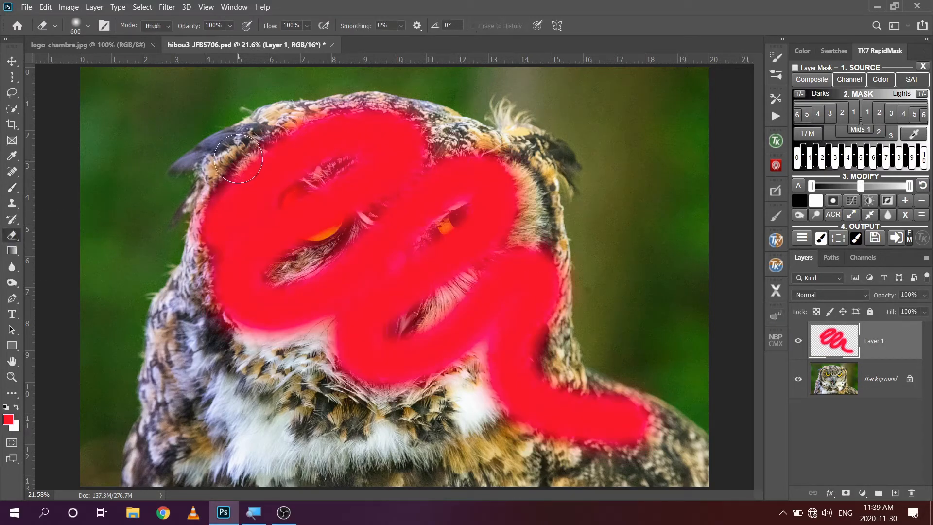
{"action": "mouse_move", "coordinate": [238, 159]}
{"action": "left_mouse_down"}
{"action": "mouse_move", "coordinate": [329, 121]}
{"action": "mouse_move", "coordinate": [404, 267]}
{"action": "mouse_move", "coordinate": [443, 274]}
{"action": "mouse_move", "coordinate": [479, 365]}
{"action": "mouse_move", "coordinate": [547, 331]}
{"action": "mouse_move", "coordinate": [563, 361]}
{"action": "mouse_move", "coordinate": [623, 387]}
{"action": "mouse_move", "coordinate": [627, 422]}
{"action": "left_mouse_up"}
{"action": "left_click", "coordinate": [798, 341]}
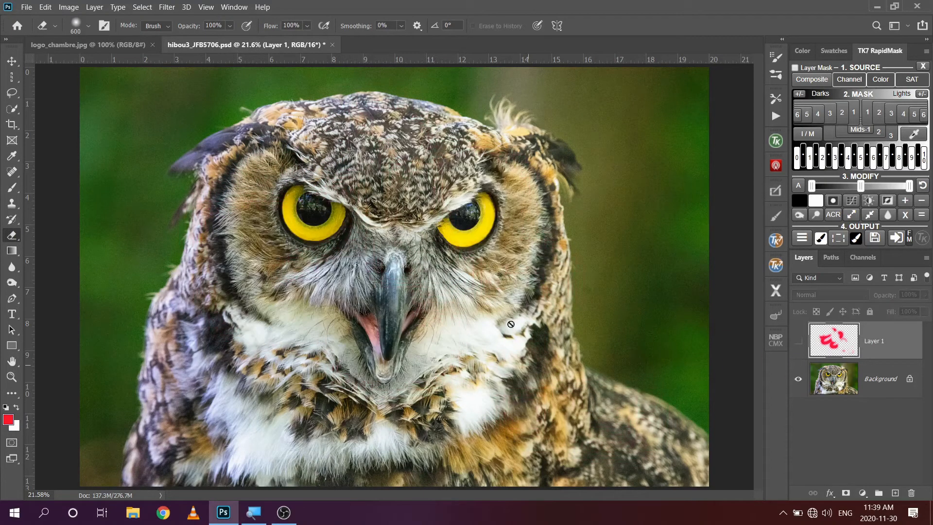
{"action": "left_click", "coordinate": [799, 341]}
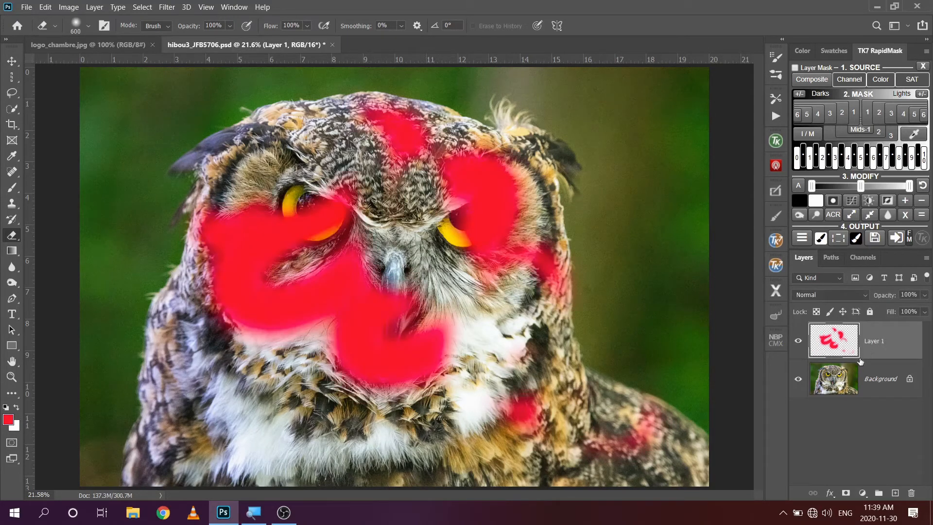
{"action": "left_click", "coordinate": [11, 61]}
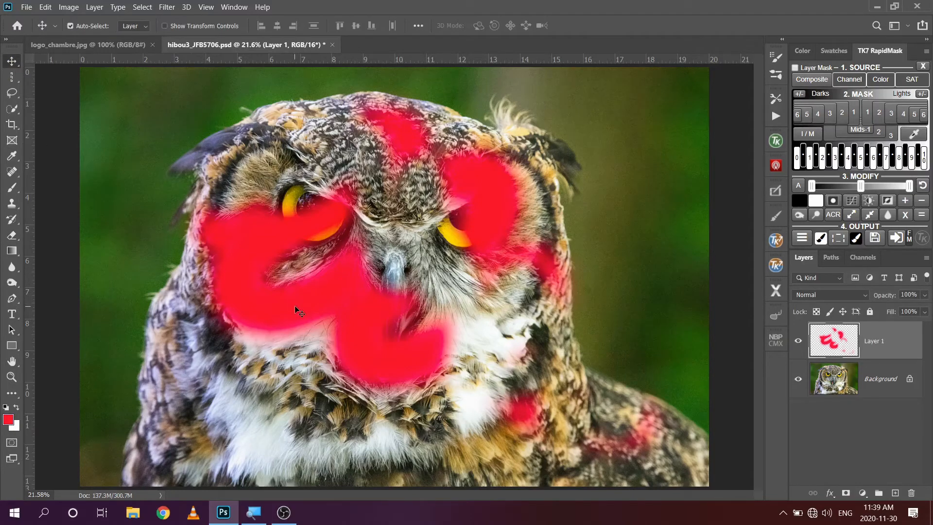
{"action": "mouse_move", "coordinate": [294, 306]}
{"action": "left_mouse_down"}
{"action": "mouse_move", "coordinate": [421, 364]}
{"action": "mouse_move", "coordinate": [280, 374]}
{"action": "mouse_move", "coordinate": [238, 389]}
{"action": "mouse_move", "coordinate": [451, 390]}
{"action": "mouse_move", "coordinate": [308, 351]}
{"action": "mouse_move", "coordinate": [252, 386]}
{"action": "left_mouse_up"}
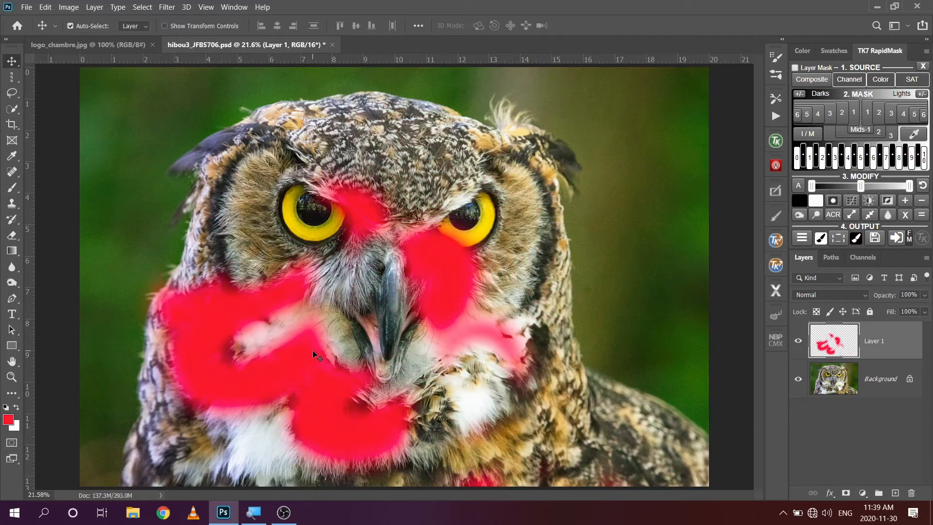
Add yellow 150 pt "Lorem Ipsum" text across the owl's forehead, and duplicate the text layer with the copy placed over the chest.
{"action": "left_click", "coordinate": [12, 314]}
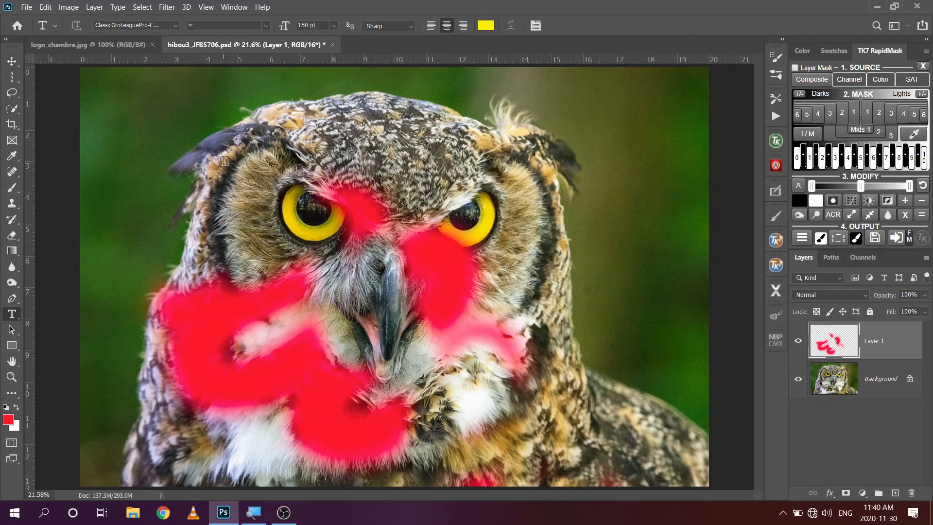
{"action": "left_click", "coordinate": [224, 160]}
{"action": "left_click", "coordinate": [12, 61]}
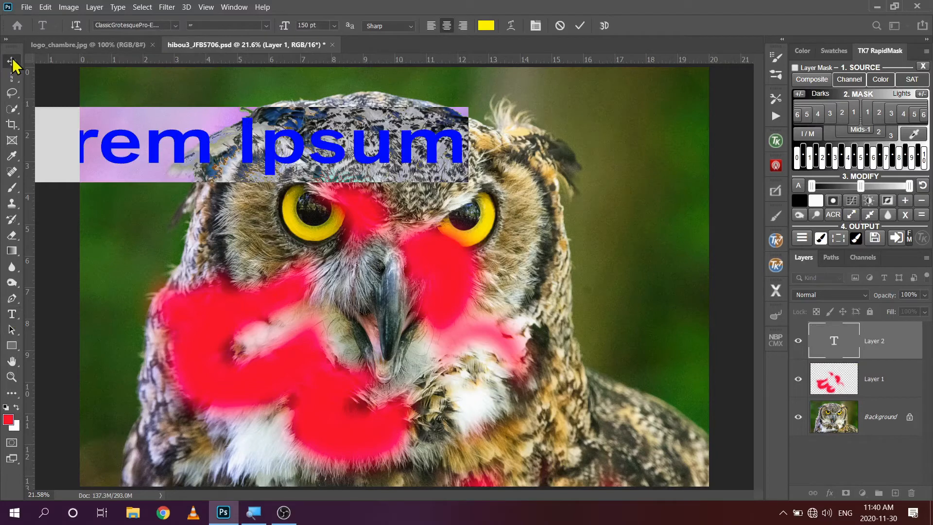
{"action": "left_click_drag", "start_coordinate": [246, 151], "coordinate": [421, 147]}
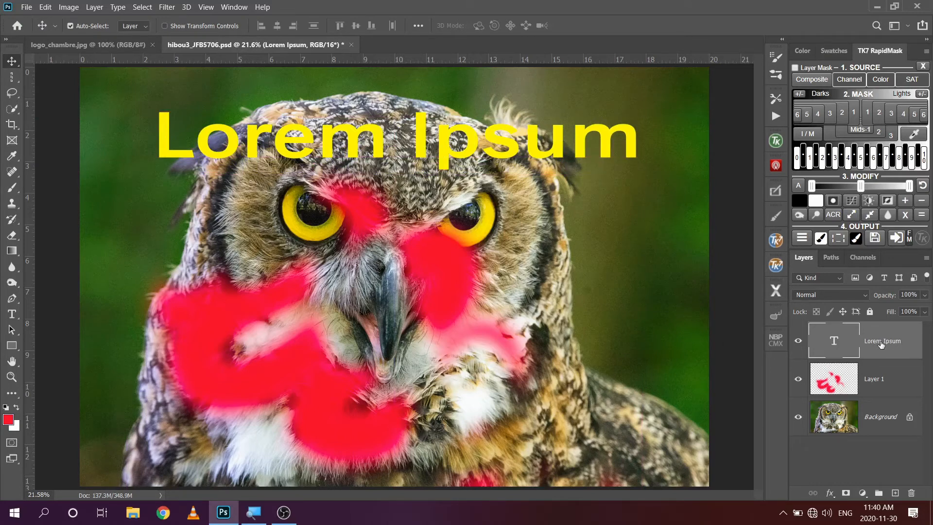
{"action": "left_click_drag", "start_coordinate": [882, 344], "coordinate": [896, 492]}
{"action": "left_click_drag", "start_coordinate": [452, 166], "coordinate": [524, 436]}
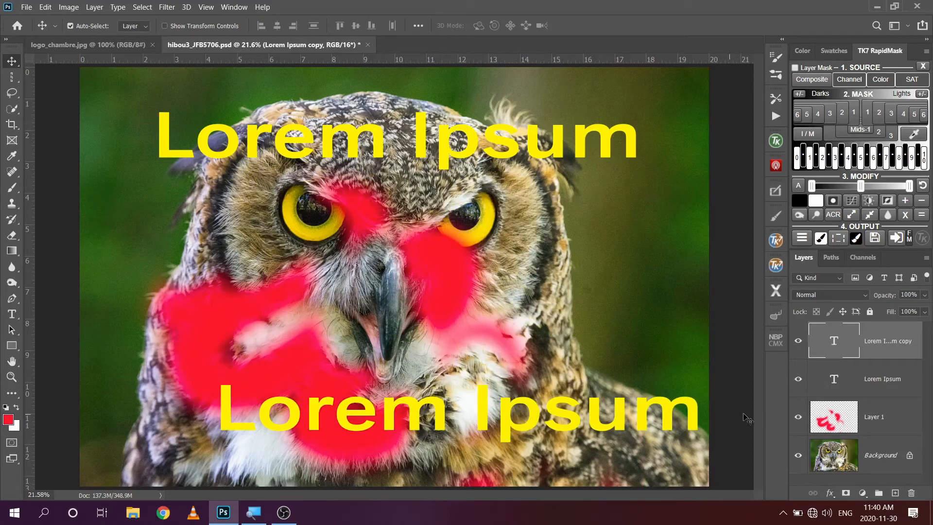
Hide Layer 1 and toggle the visibility of the two Lorem Ipsum text layers to compare each one separately.
{"action": "left_click", "coordinate": [798, 417]}
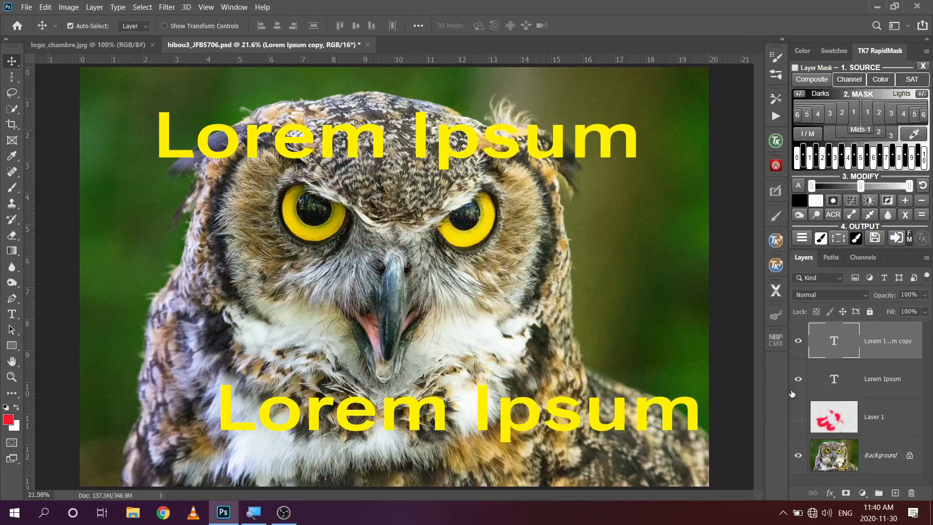
{"action": "left_click", "coordinate": [798, 341]}
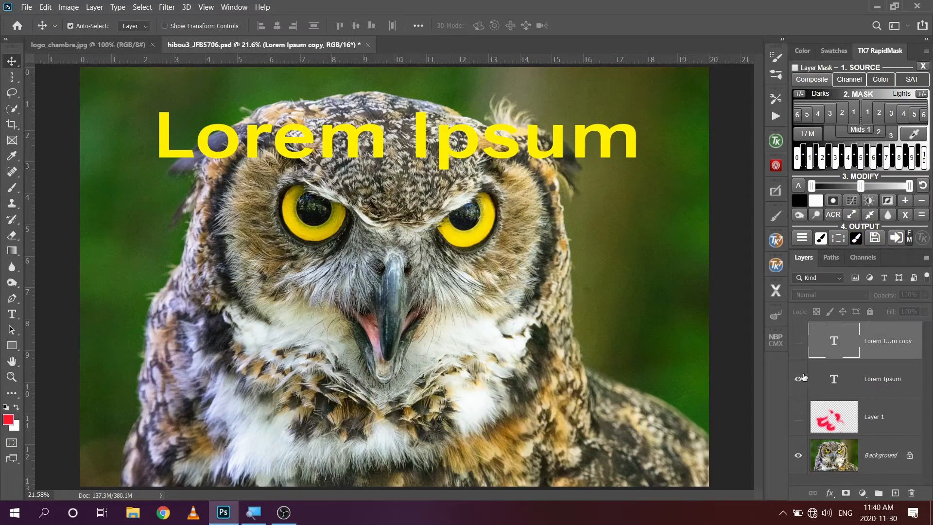
{"action": "left_click", "coordinate": [798, 379]}
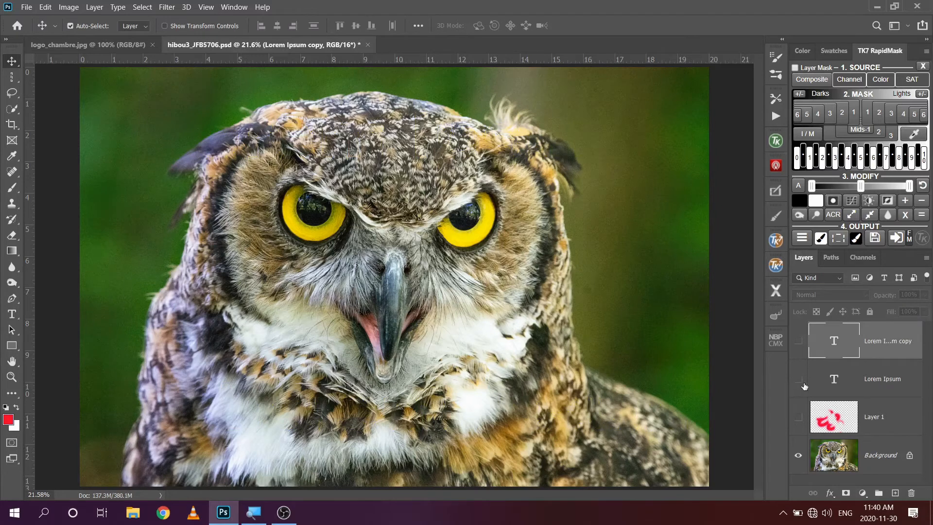
{"action": "left_click", "coordinate": [799, 341]}
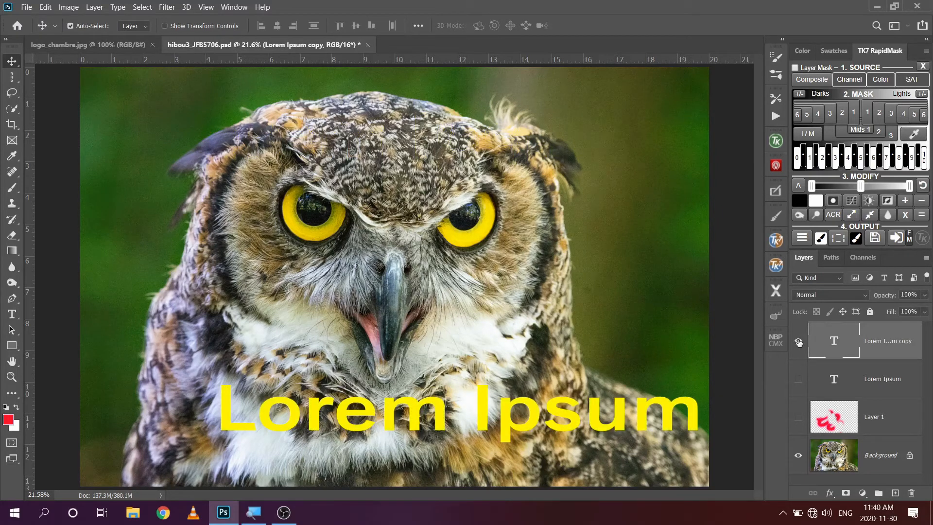
{"action": "left_click", "coordinate": [799, 341]}
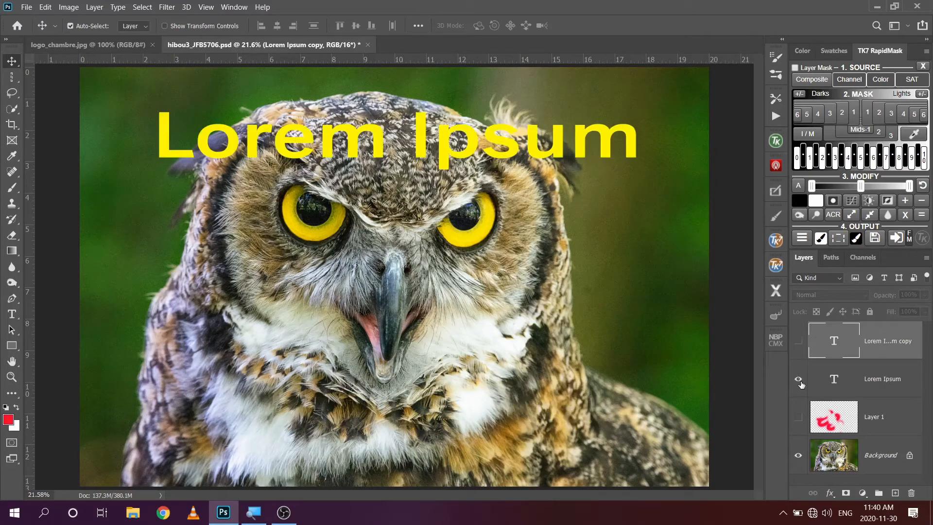
{"action": "left_click", "coordinate": [799, 341]}
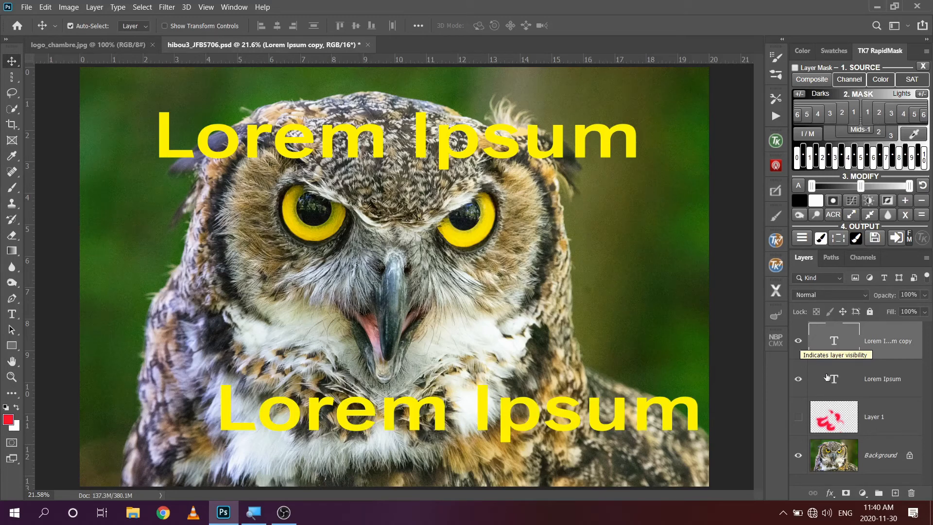
Delete both Lorem Ipsum text layers and Layer 1, and revert the document to its saved version.
{"action": "left_click", "coordinate": [901, 415], "text": "shift"}
{"action": "left_click_drag", "start_coordinate": [900, 415], "coordinate": [912, 495]}
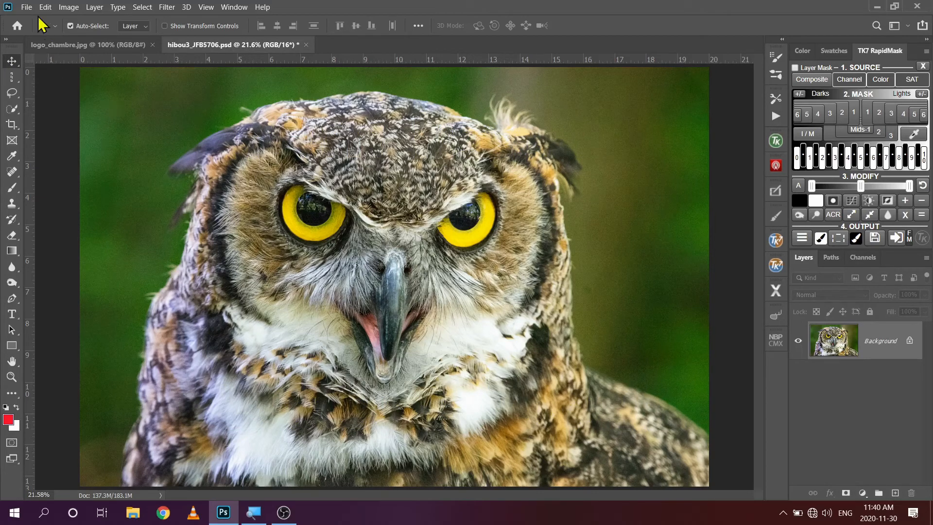
{"action": "left_click", "coordinate": [27, 7]}
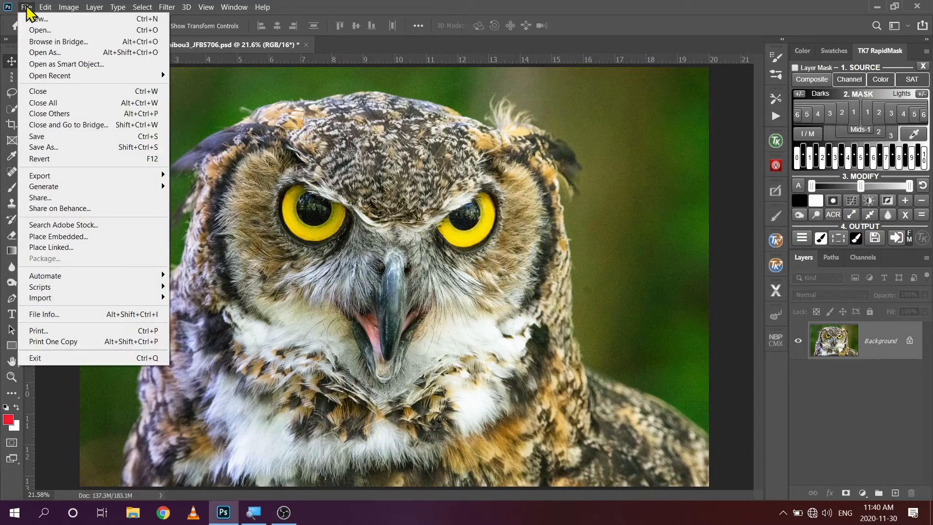
{"action": "left_click", "coordinate": [154, 158]}
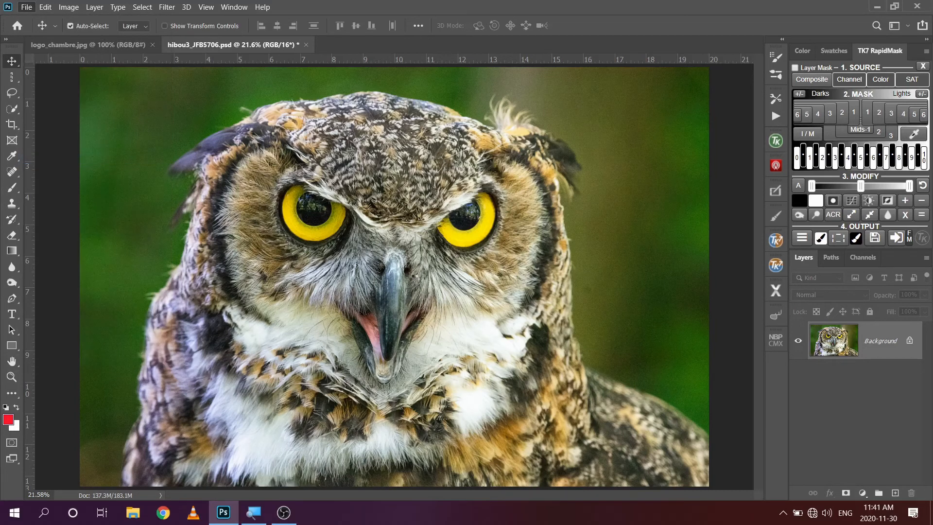